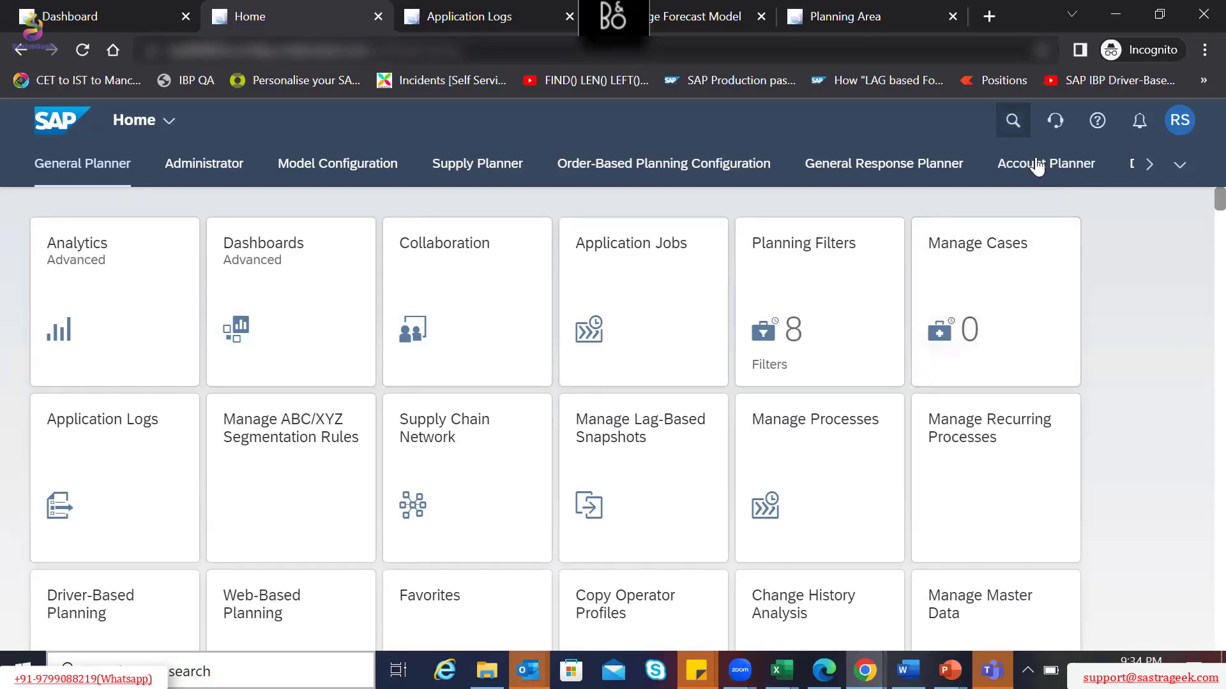
Step: Search the launchpad for 'life' and launch the Manage Product Lifecycle app
left_click(1013, 120)
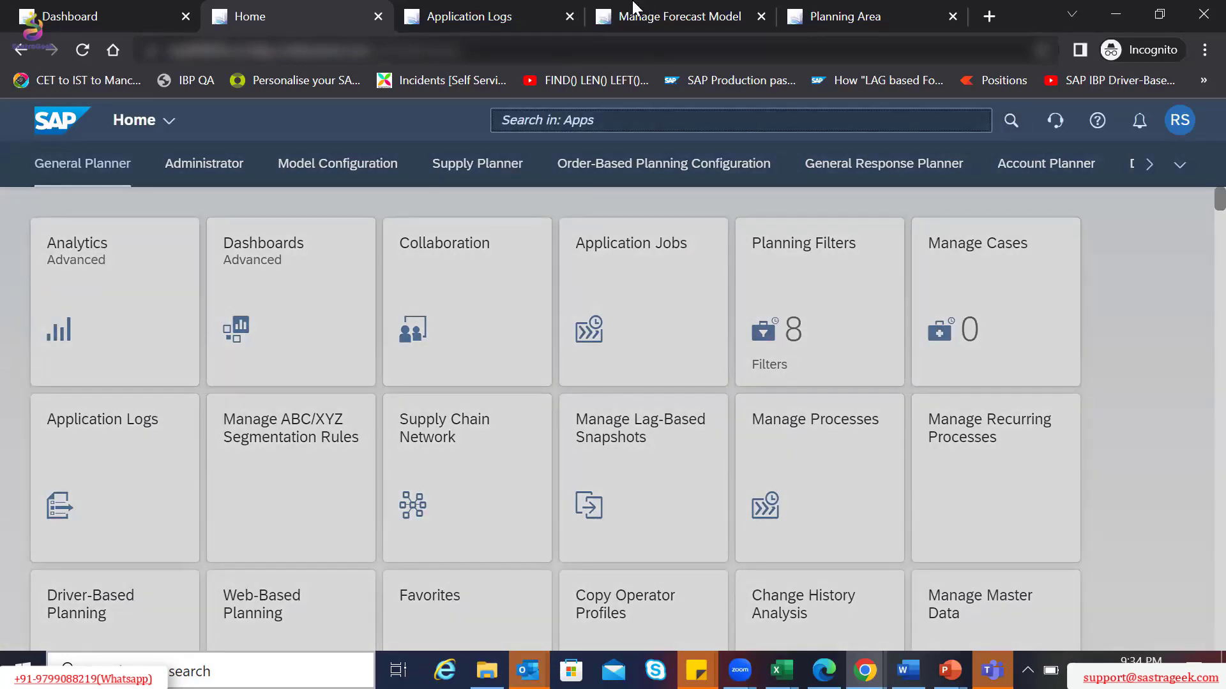
type("life")
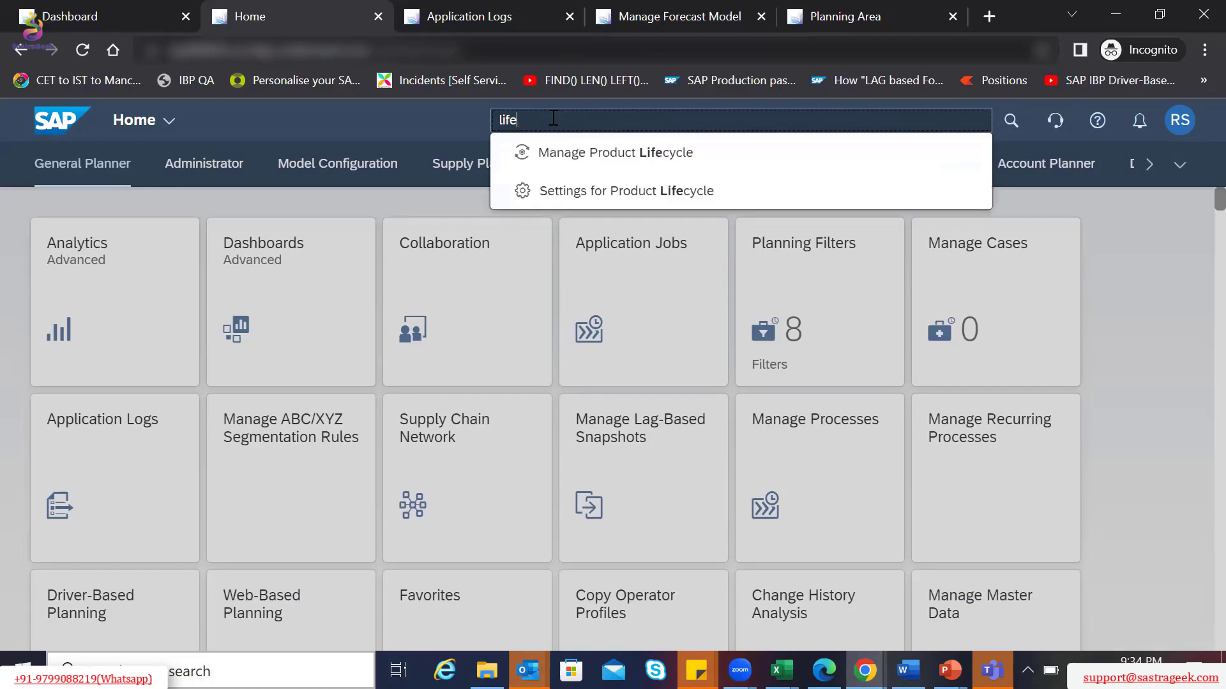
left_click(594, 163)
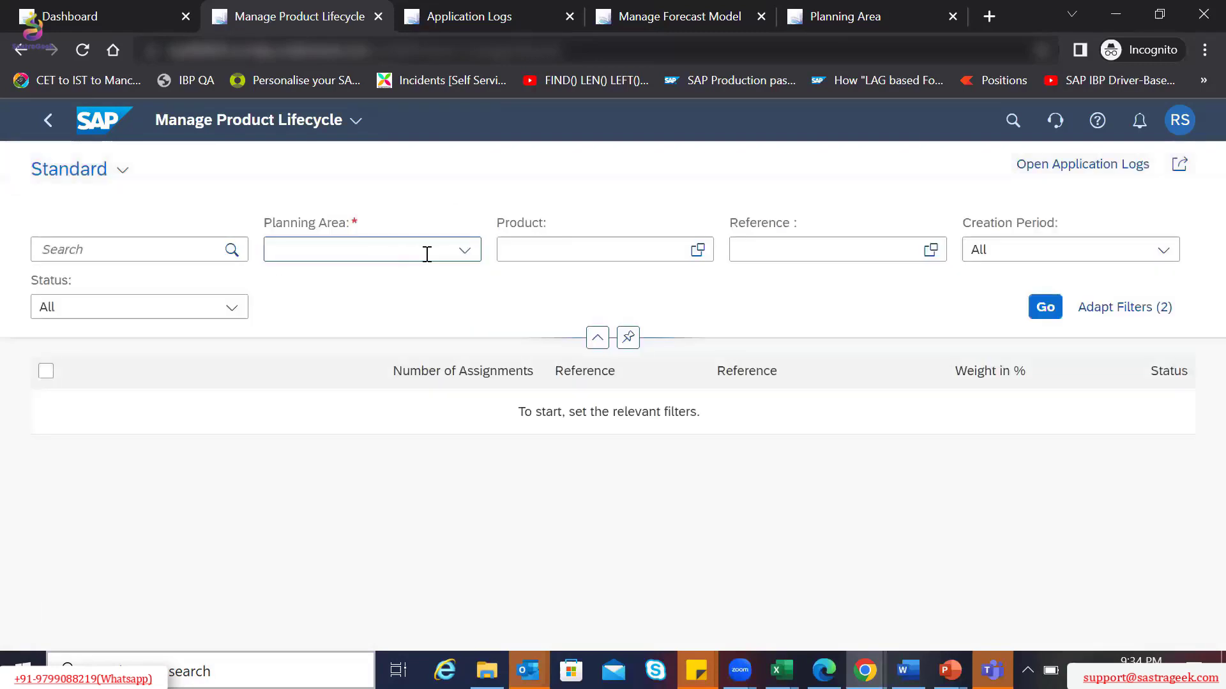
Step: Set planning area ZSTUPA to list product 12131 assigned to reference 12121
left_click(463, 250)
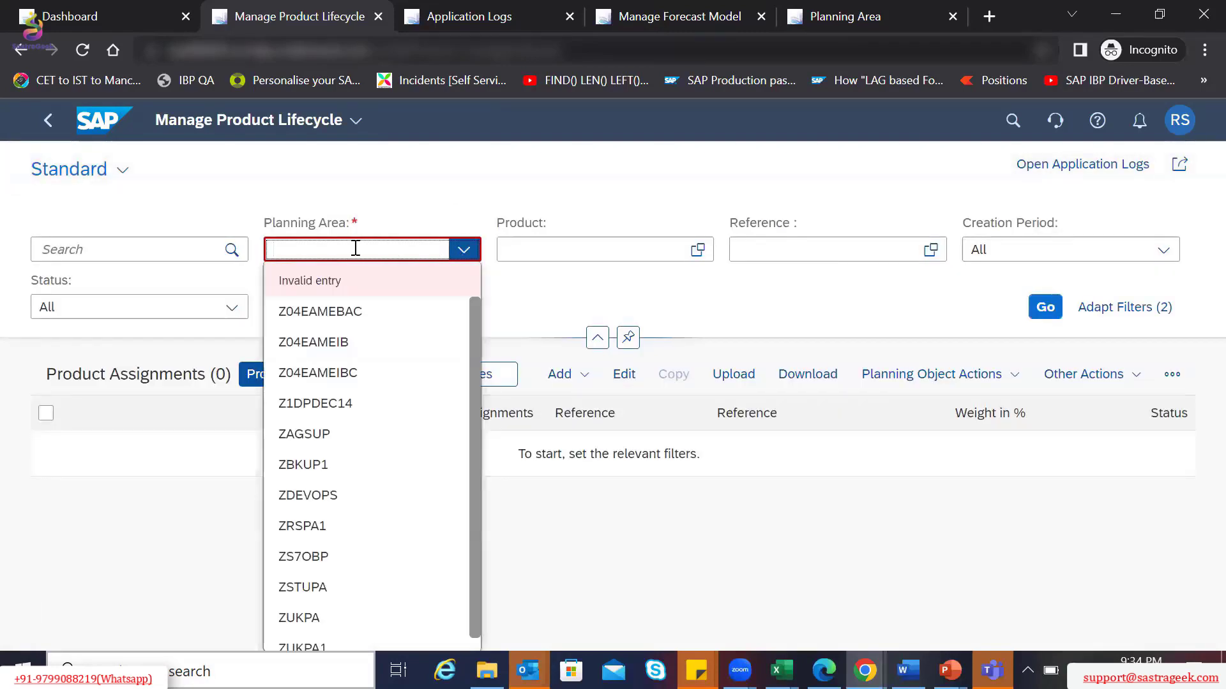
type("ZSTUPA")
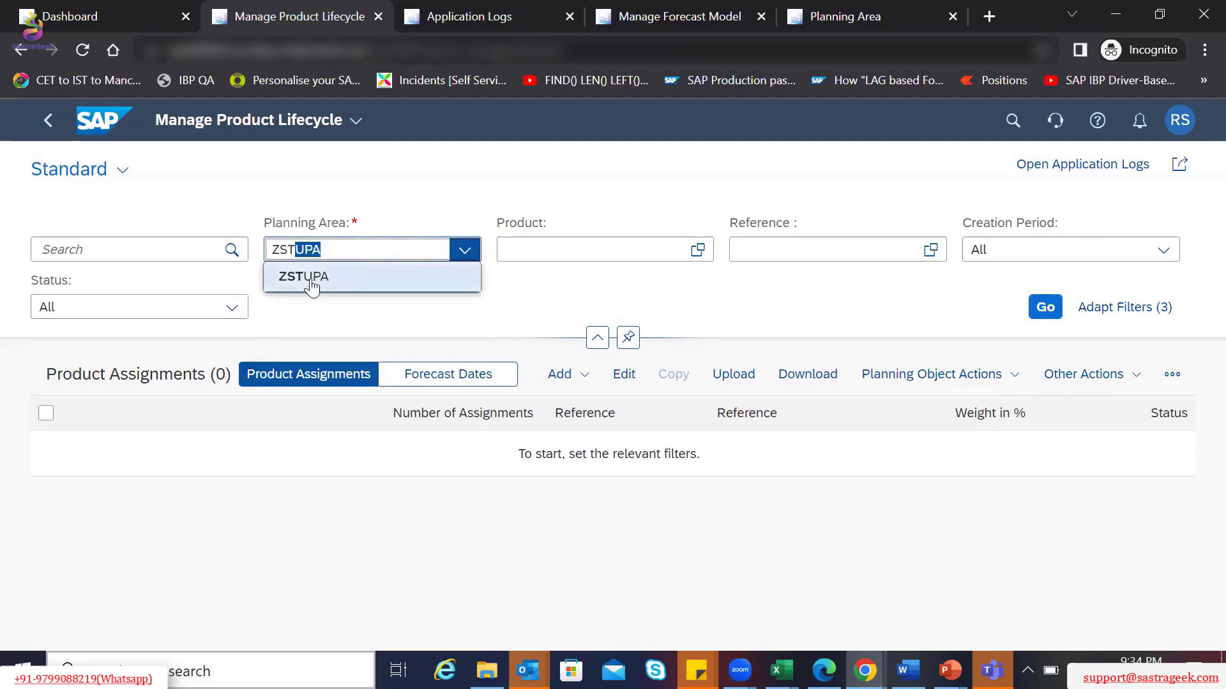
left_click(313, 283)
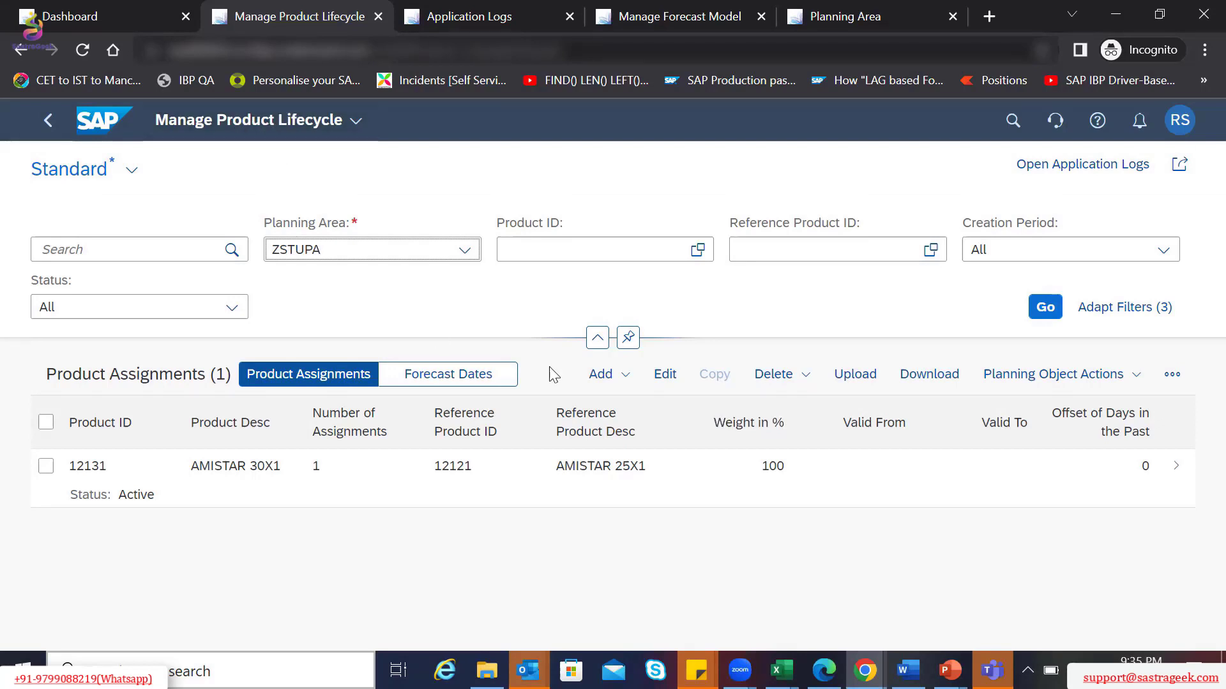
left_click(624, 377)
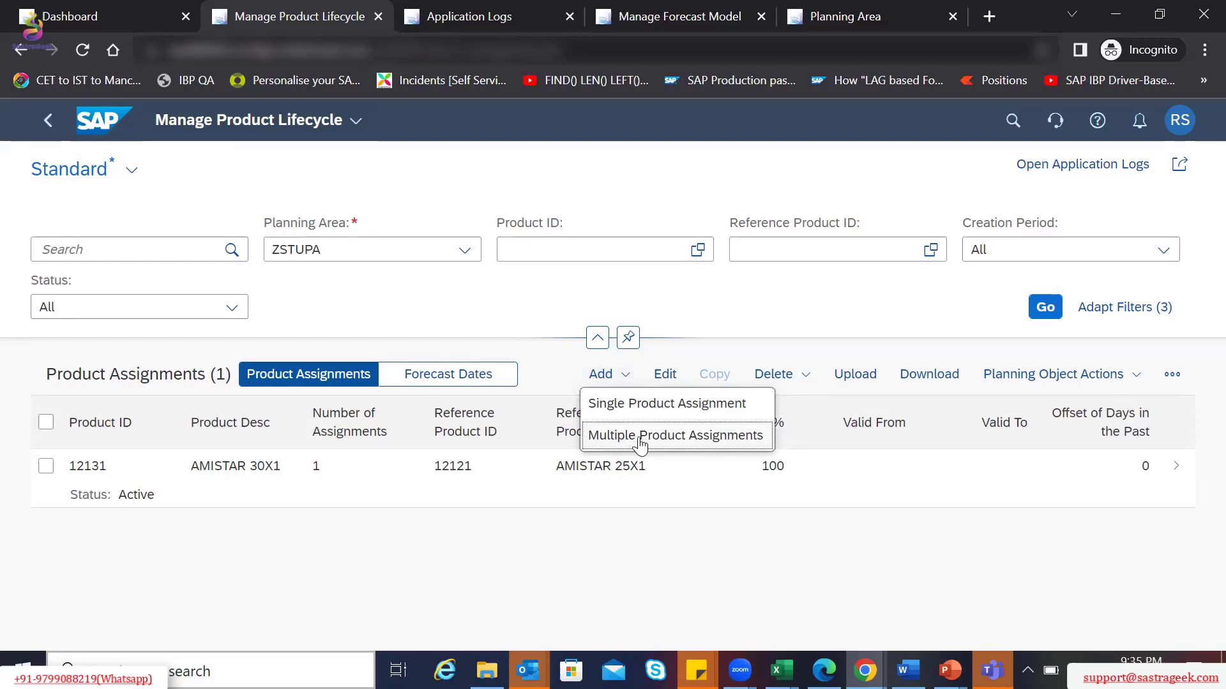
left_click(671, 297)
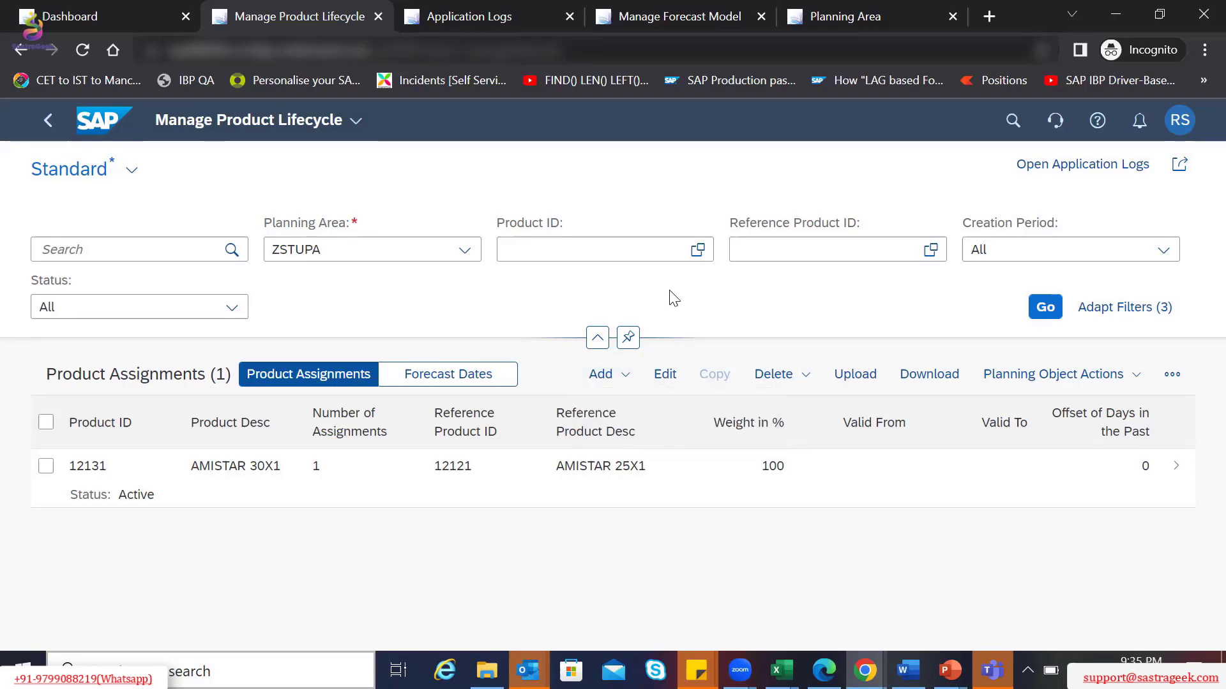
Step: Open the detail page of product 12131 and select its product number
left_click(73, 470)
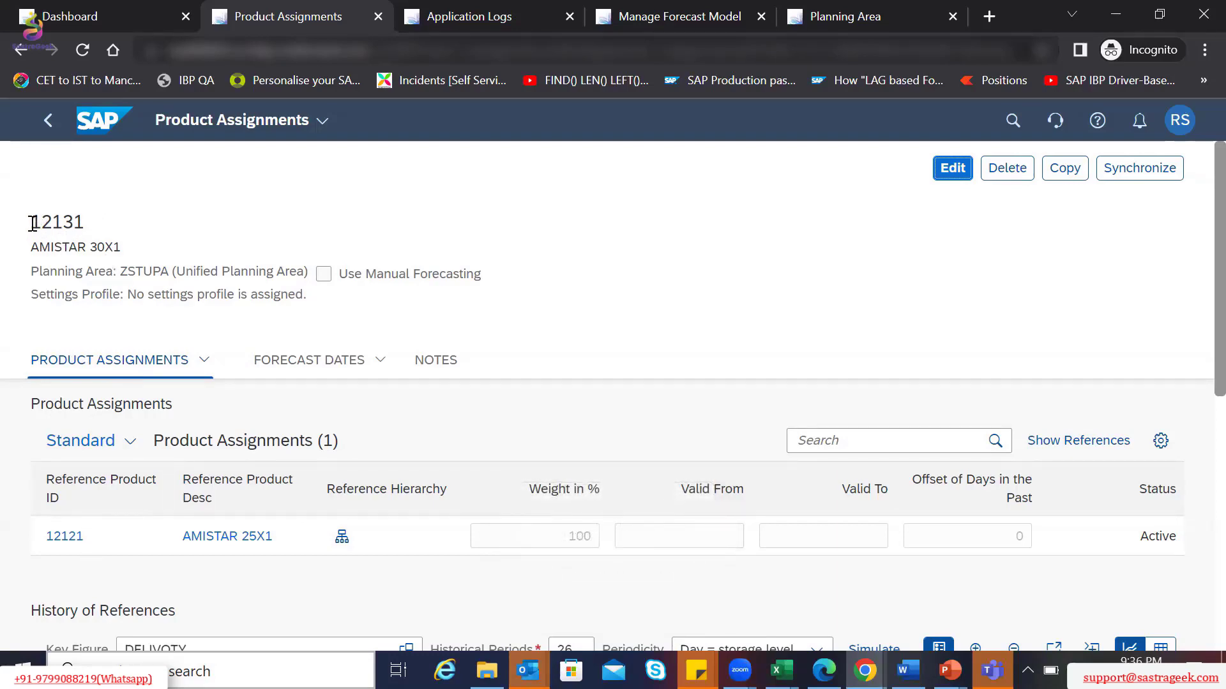
left_click_drag(30, 225, 100, 228)
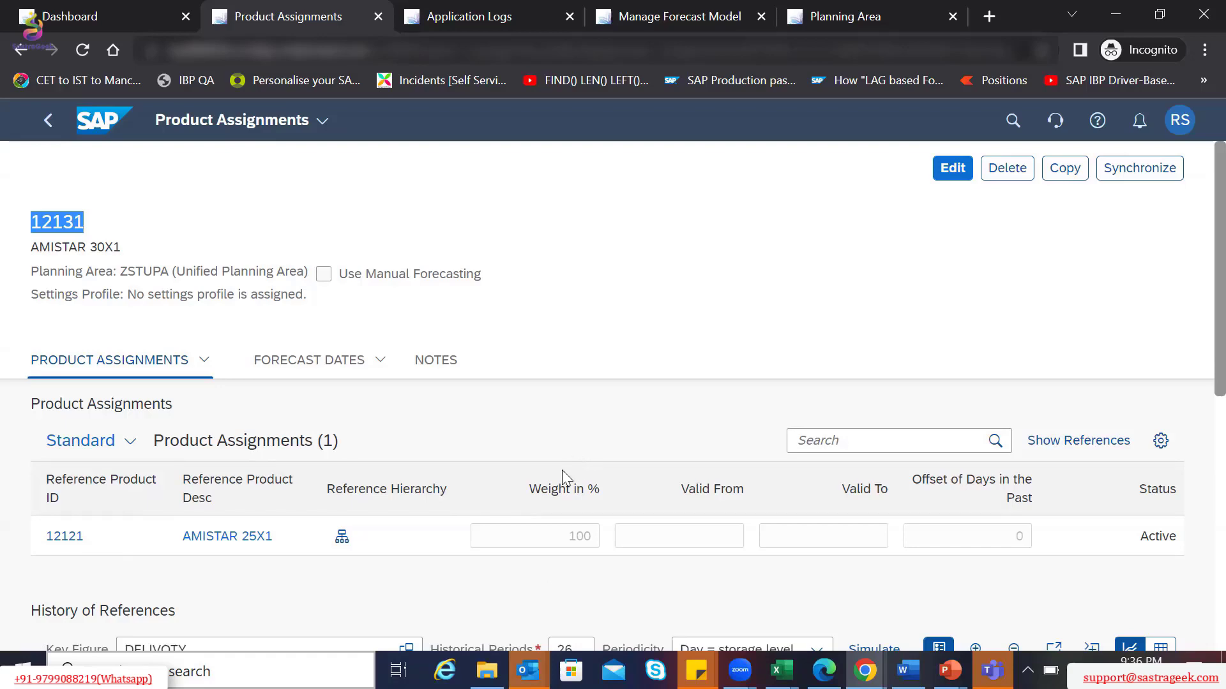
left_click(315, 366)
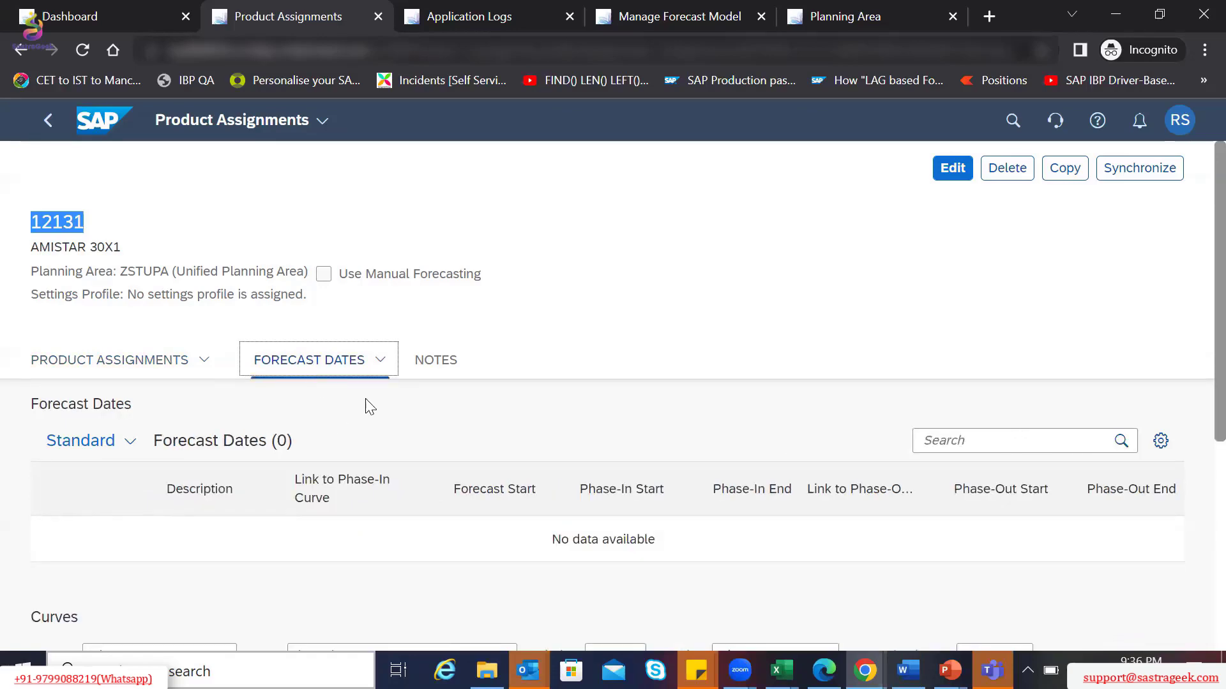
left_click(380, 361)
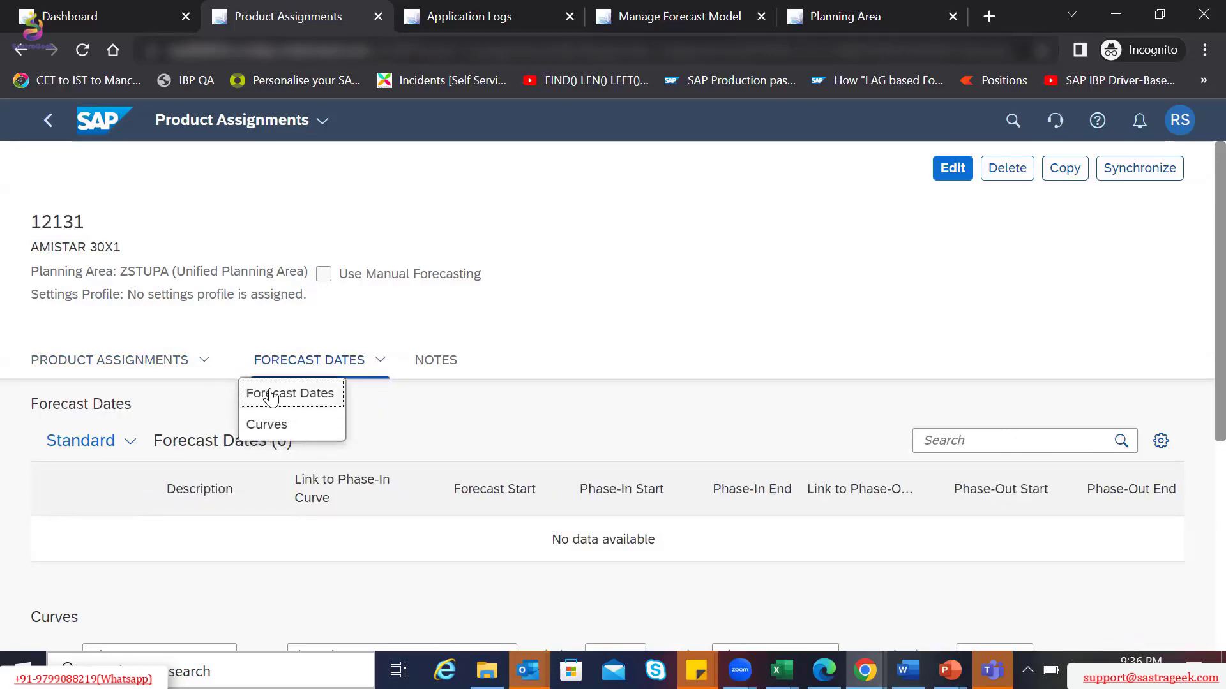
left_click(265, 425)
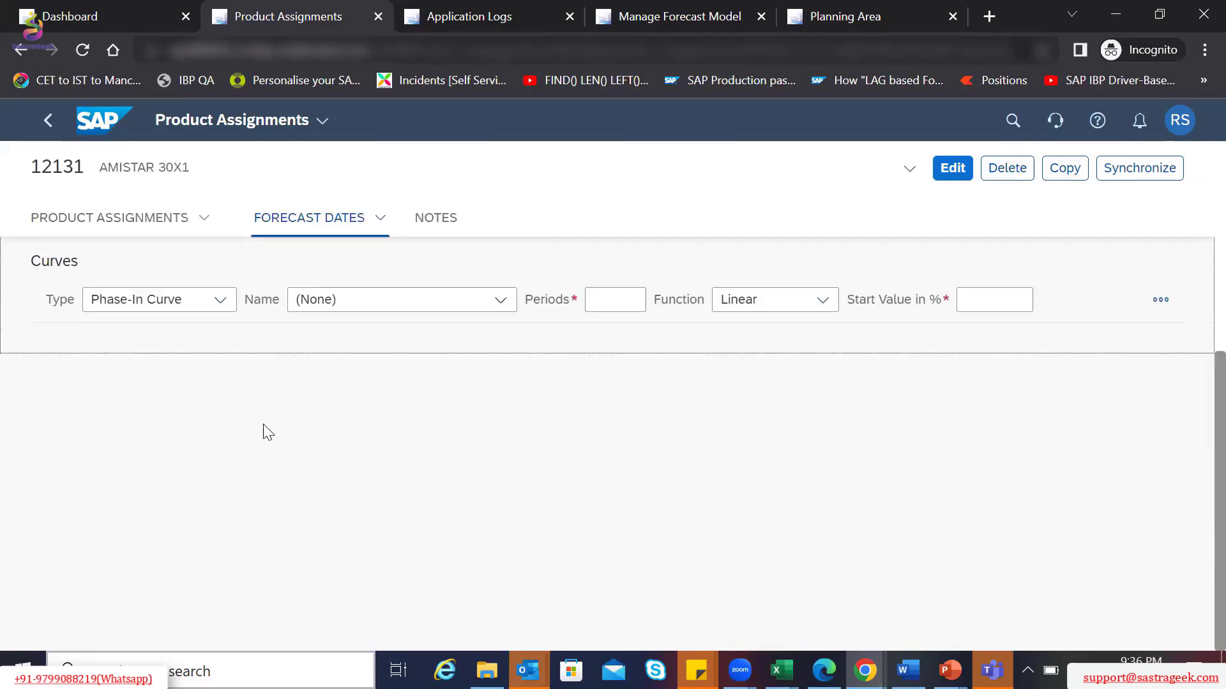
left_click(121, 219)
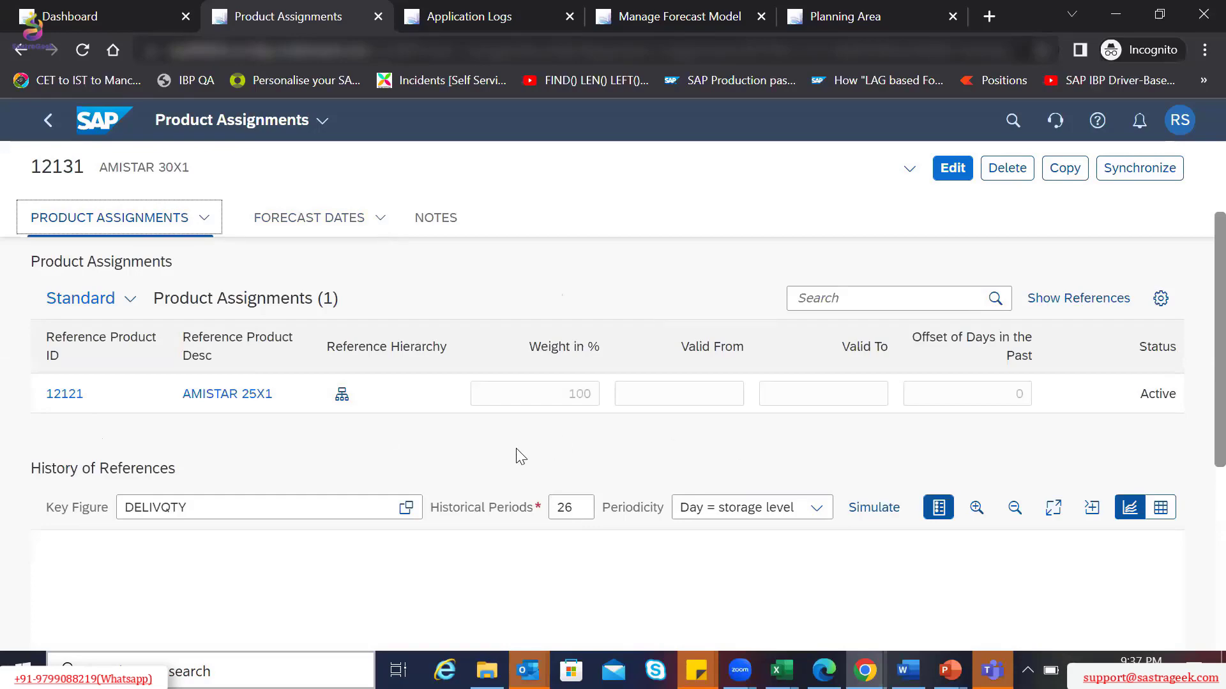
Step: Try opening reference 12121, dismiss the navigation-not-possible message, then simulate History of References
left_click(67, 395)
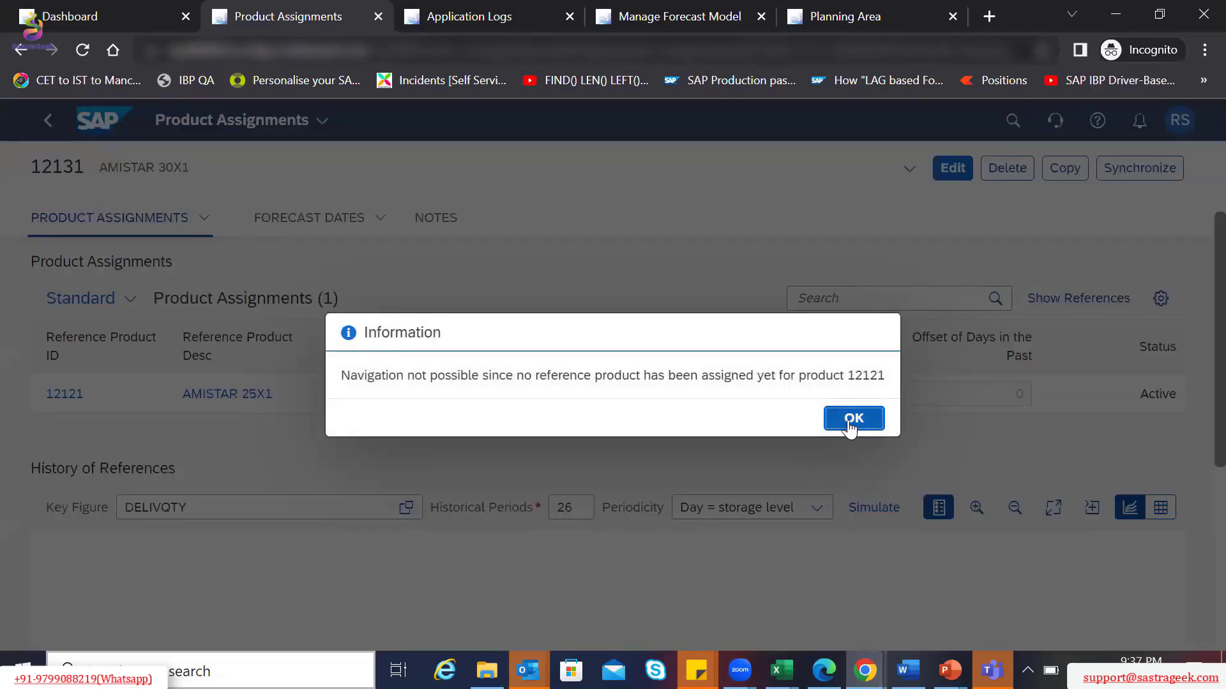
left_click(853, 419)
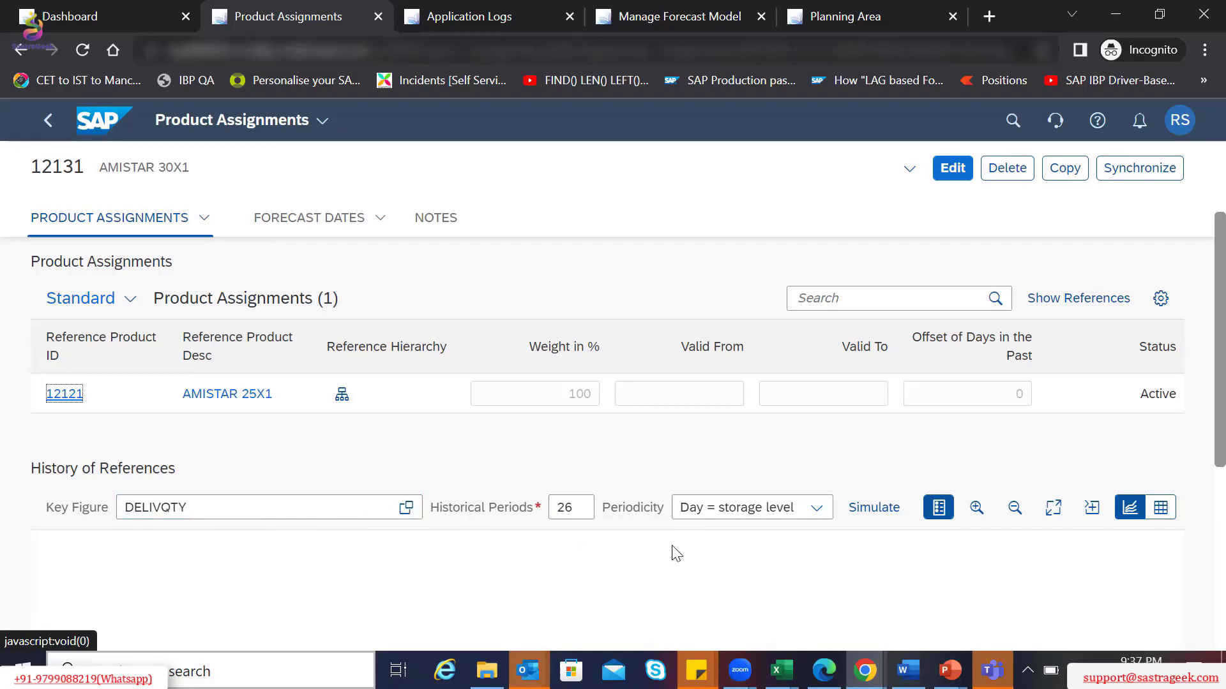
left_click(884, 511)
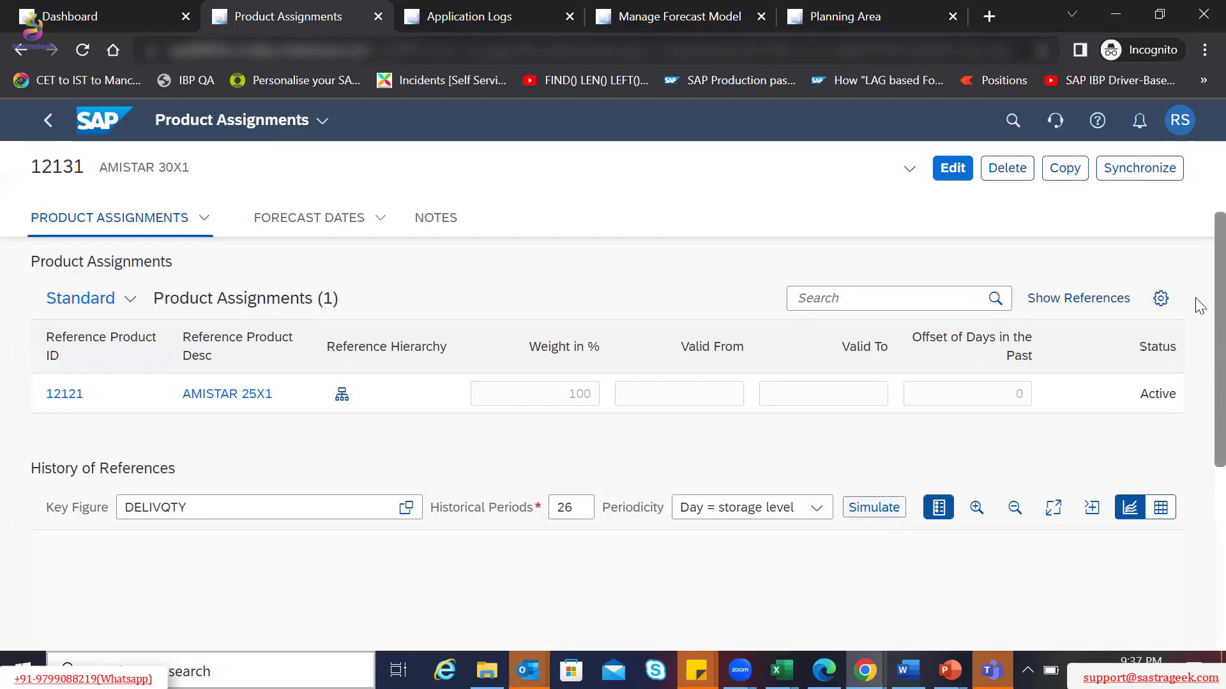
Step: Dismiss the No data found message and switch the key figure to ADJUSTEDDELIVQTY
scroll(1197, 339, "down", 2)
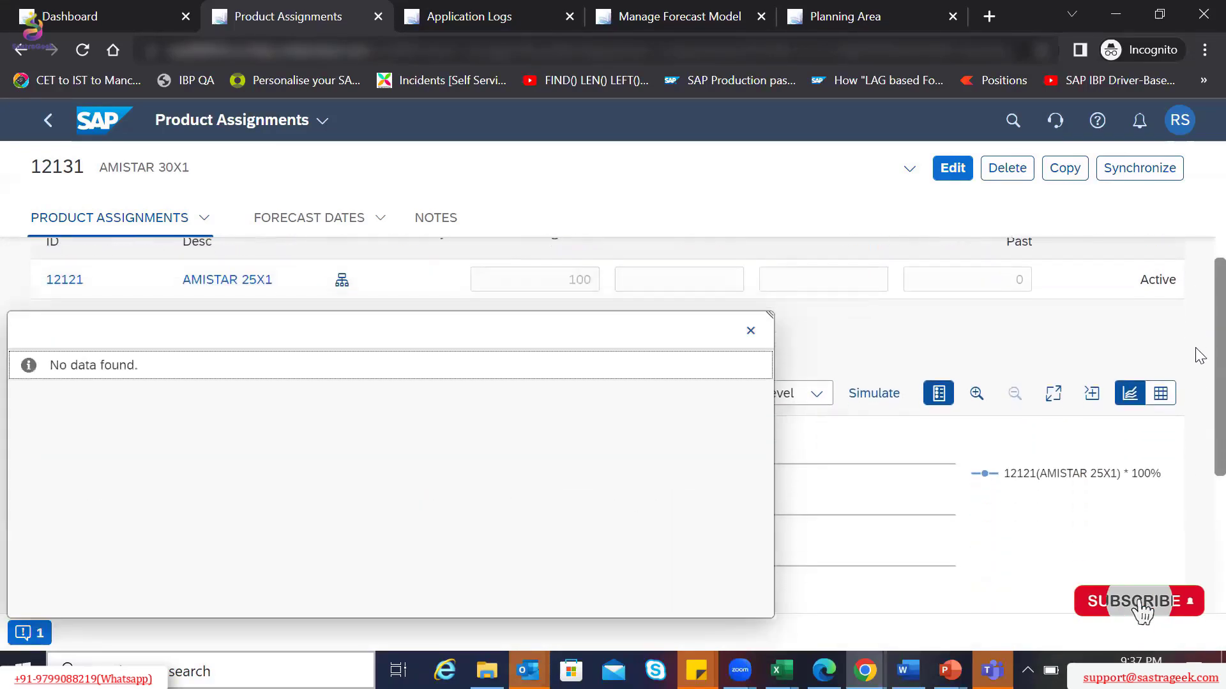
left_click(754, 333)
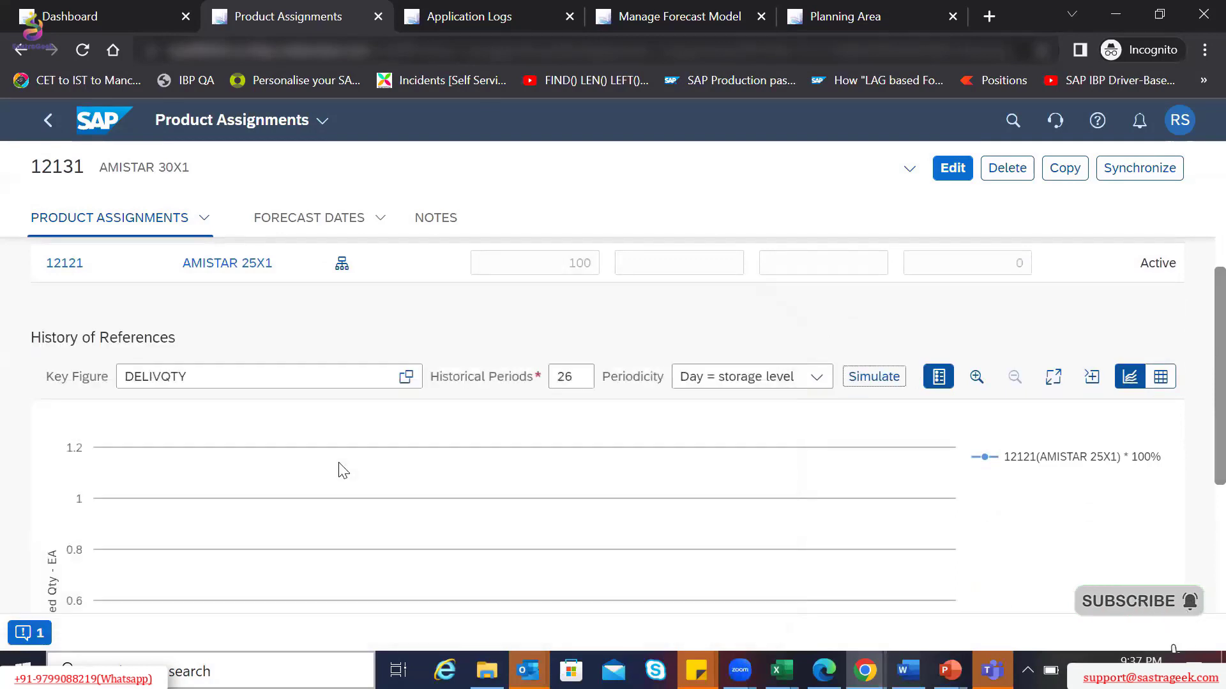
left_click(372, 376)
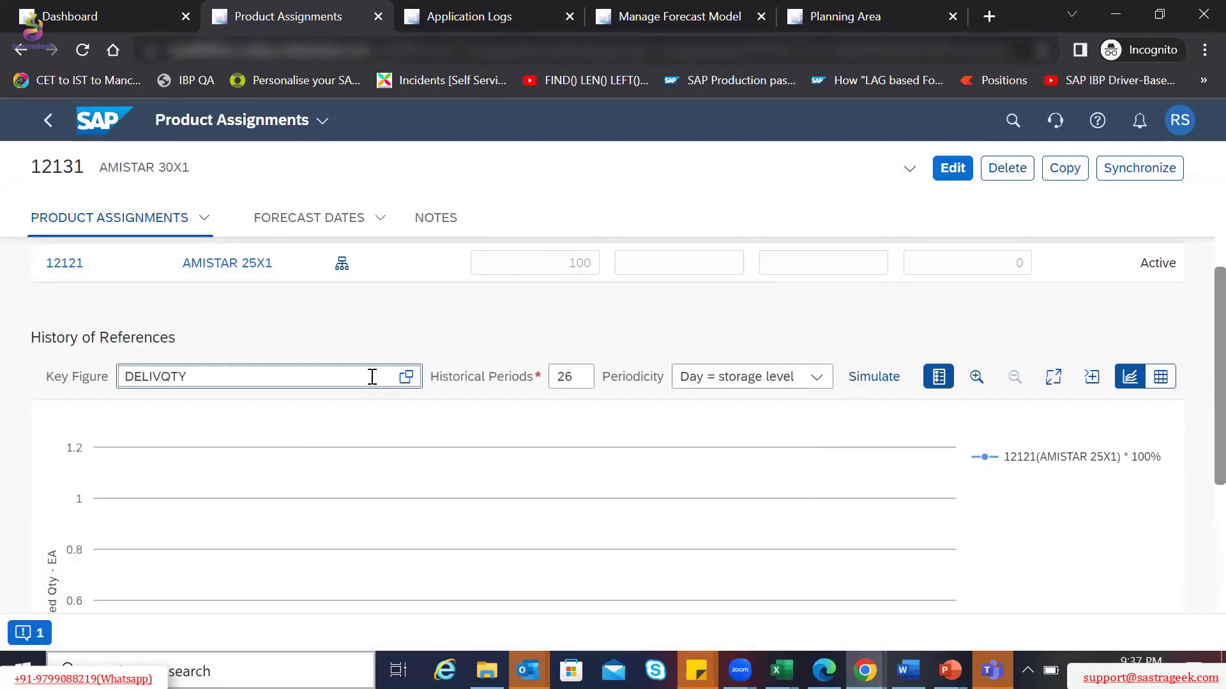
left_click(408, 377)
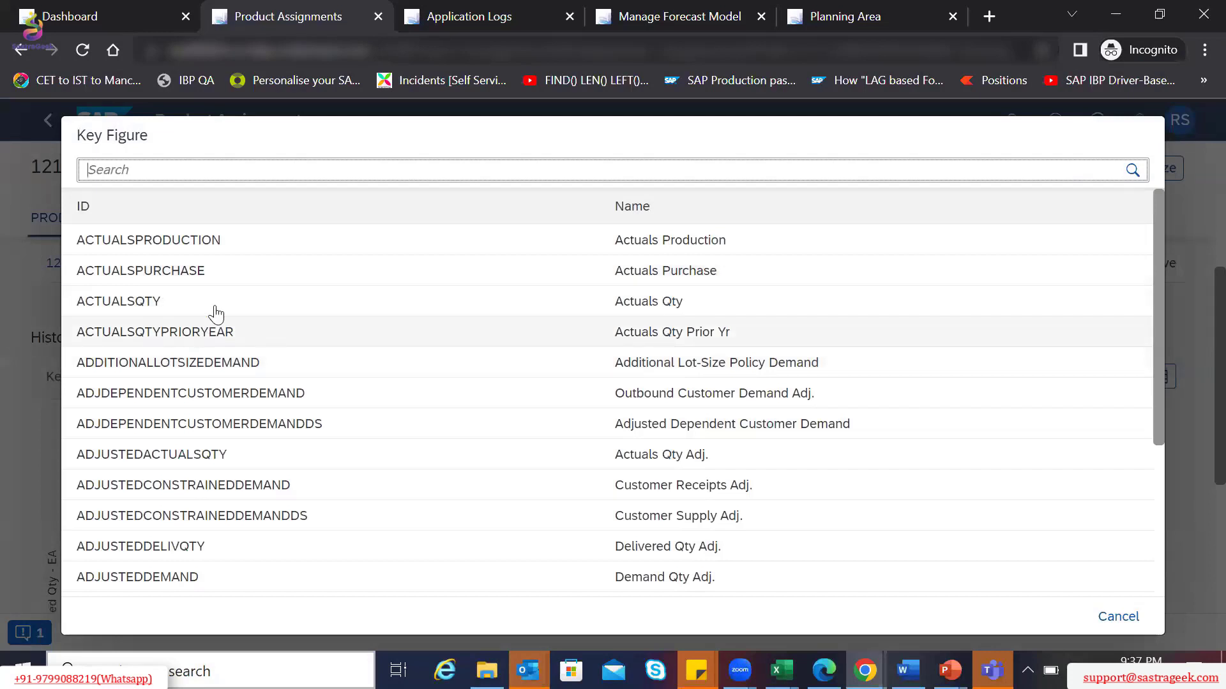
type("Adj")
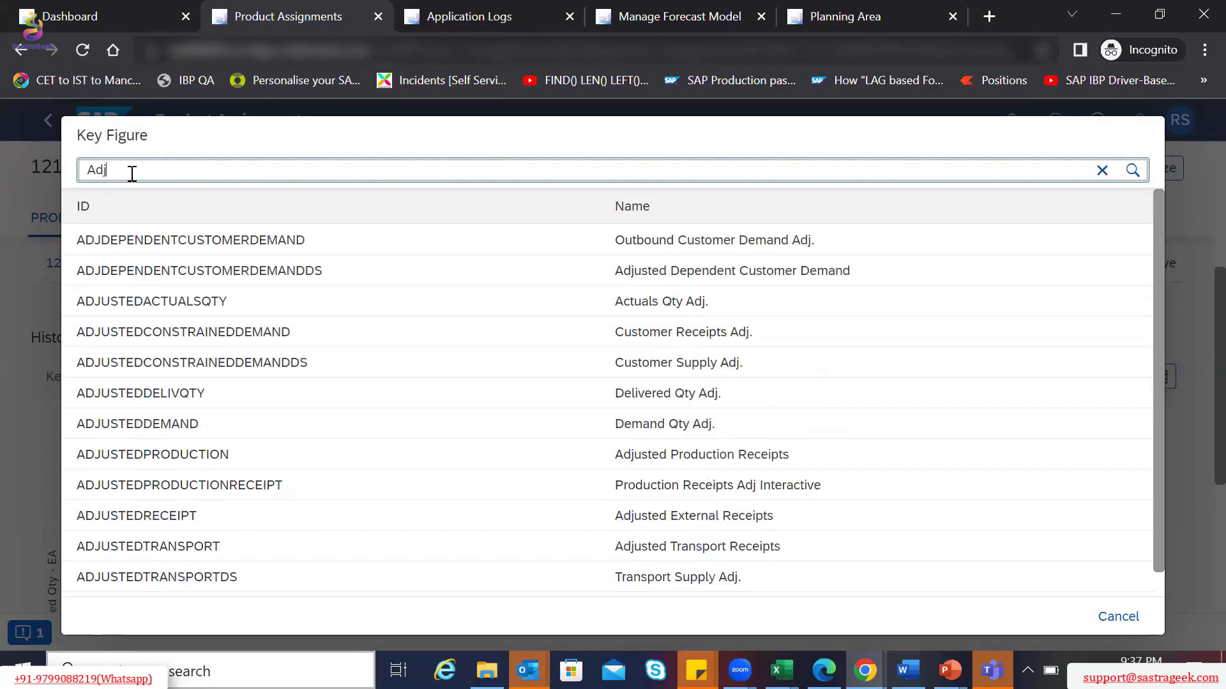
left_click(123, 395)
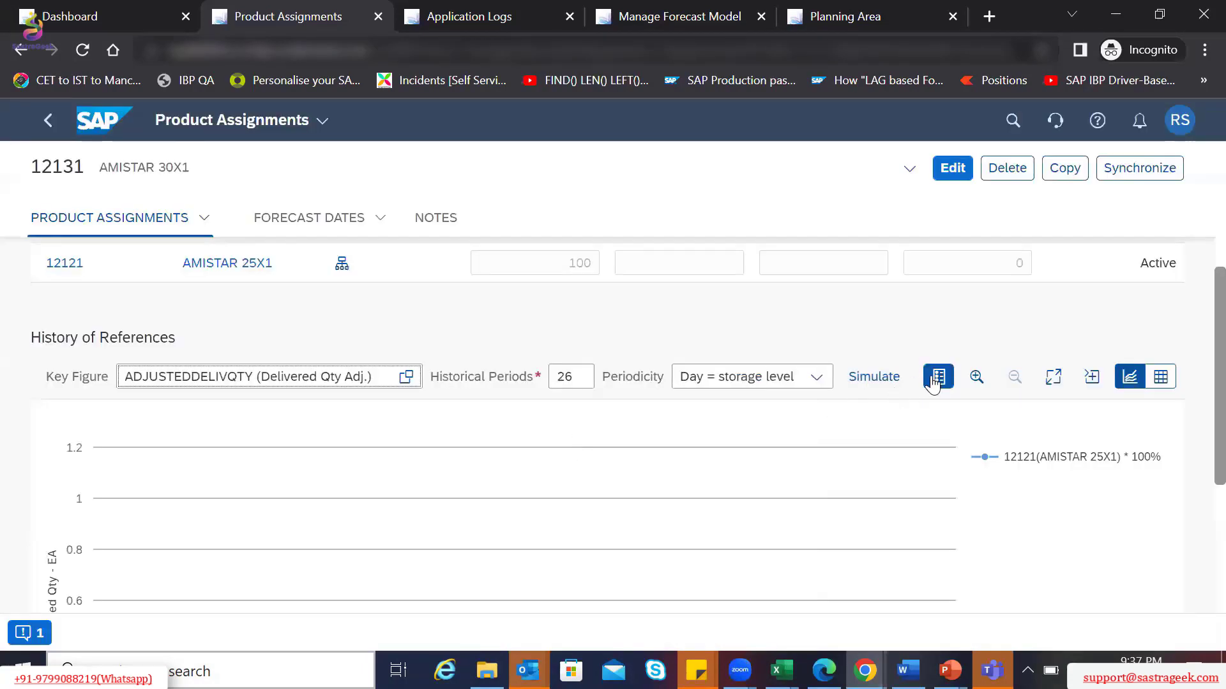
Step: Hide the chart legend and set the periodicity to Week
left_click(937, 377)
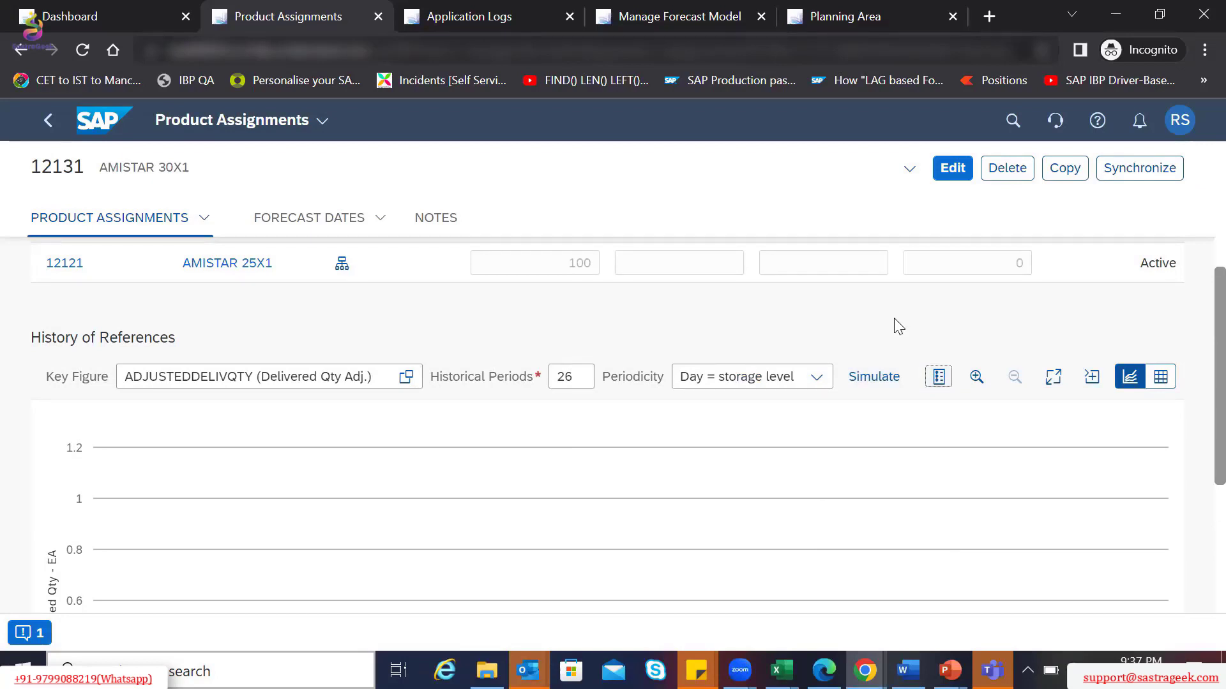
scroll(1199, 350, "down", 2)
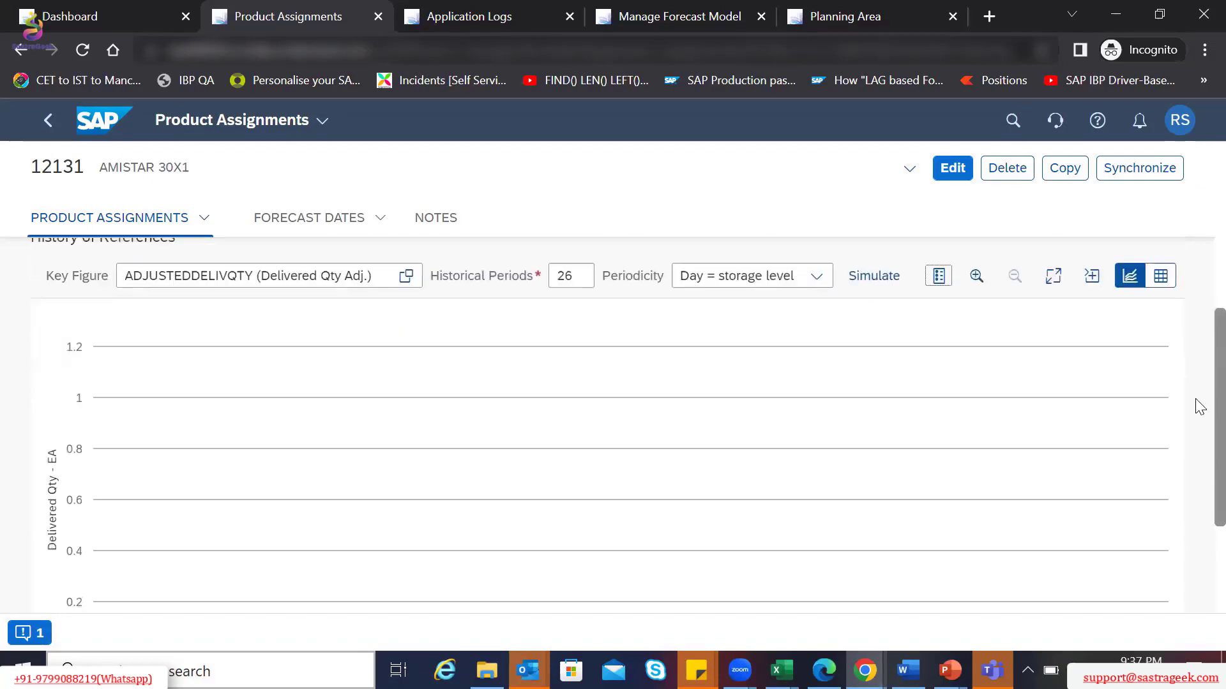
scroll(1200, 456, "down", 3)
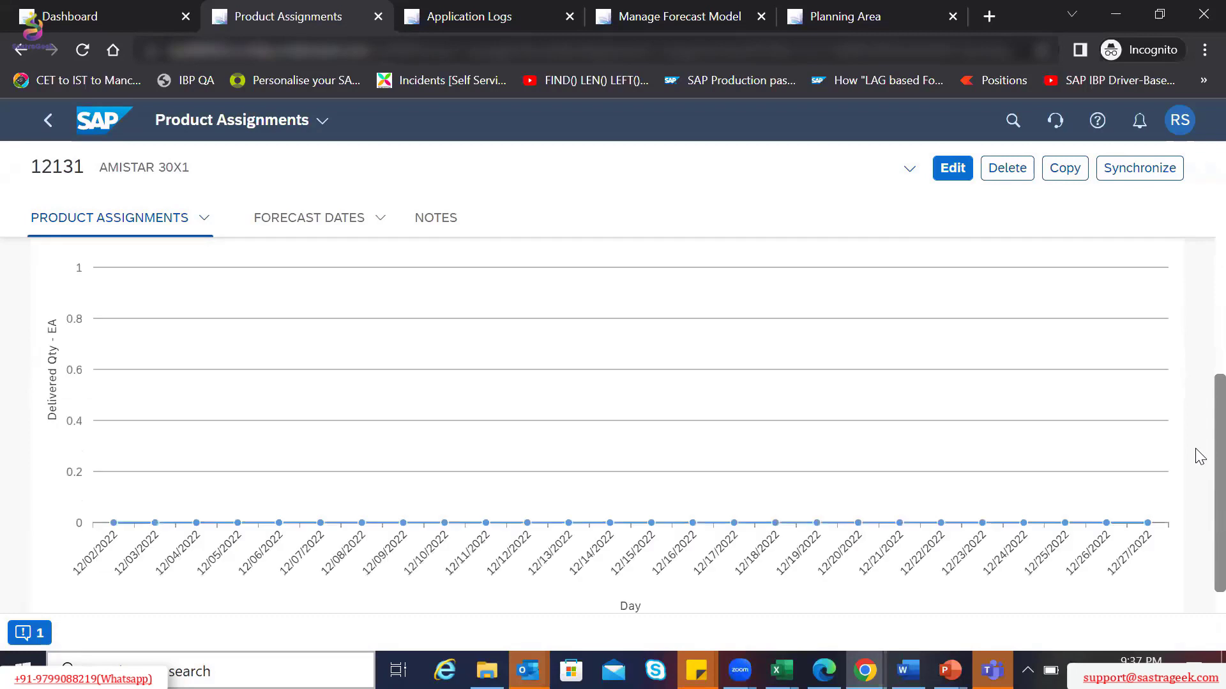
scroll(1197, 428, "up", 3)
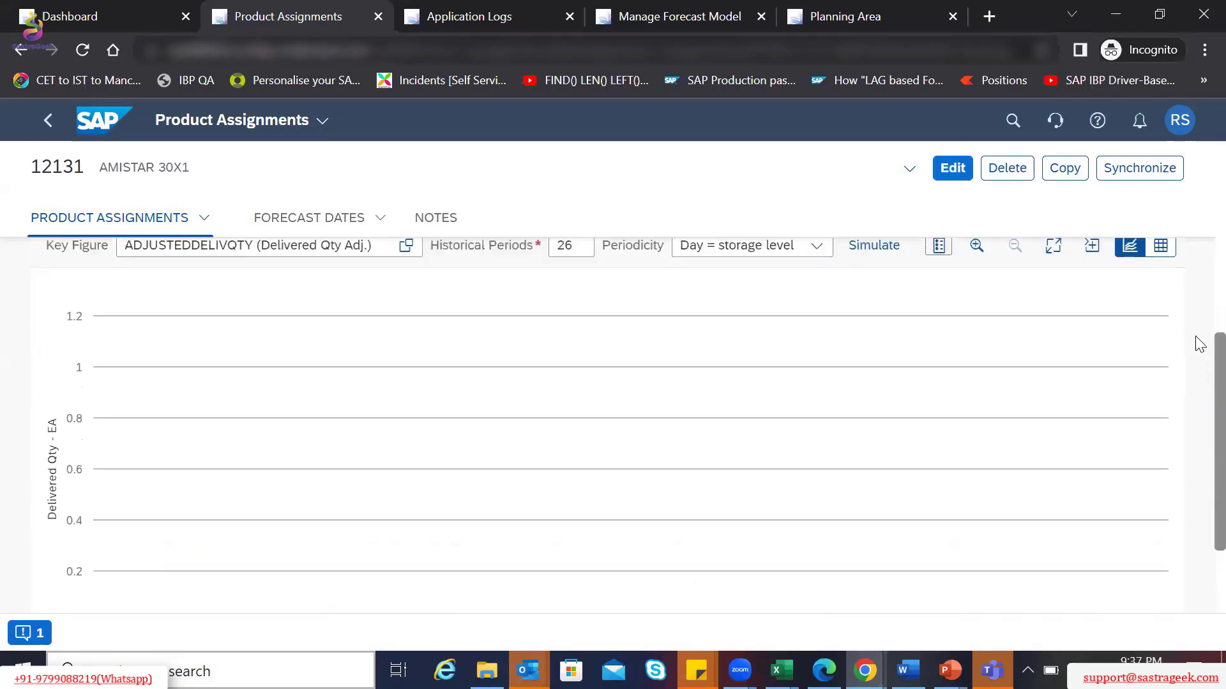
scroll(1198, 343, "up", 3)
scroll(1198, 361, "down", 1)
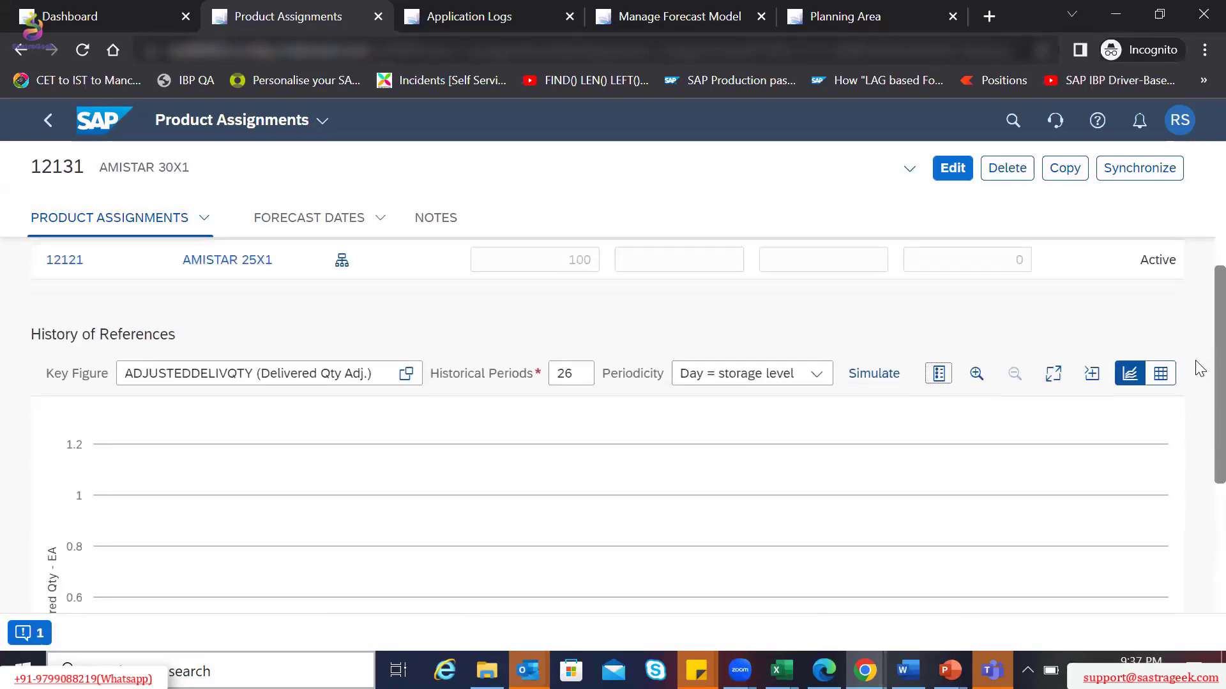
left_click(818, 361)
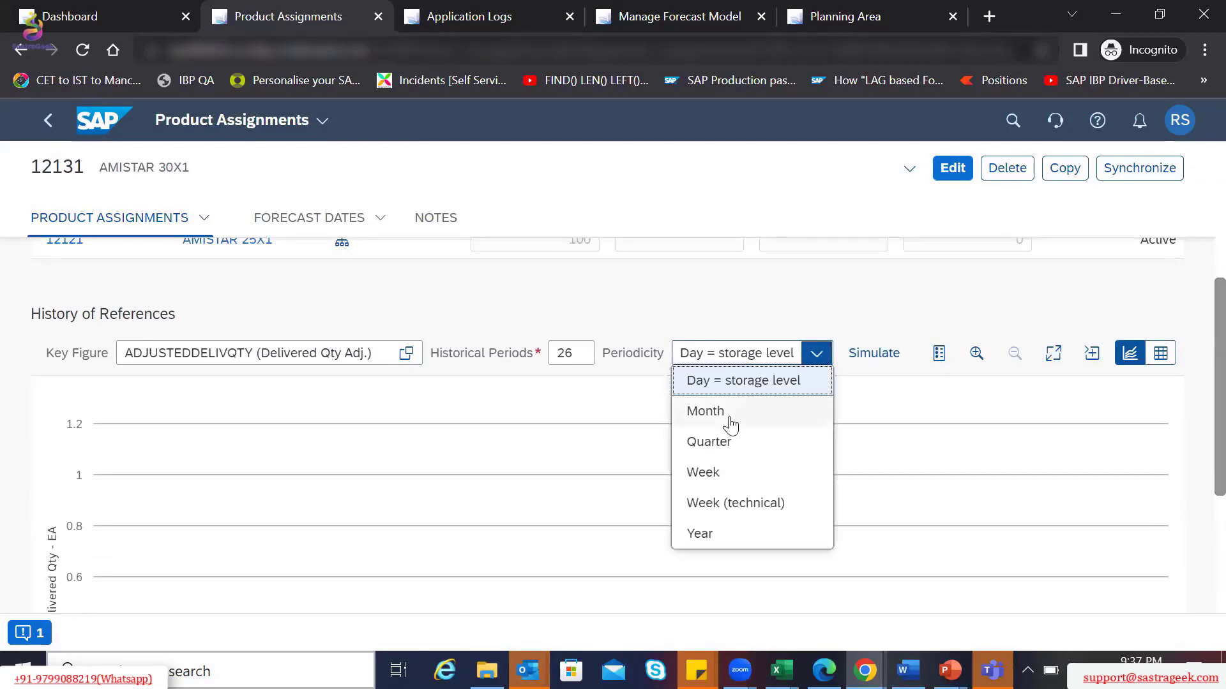
left_click(698, 475)
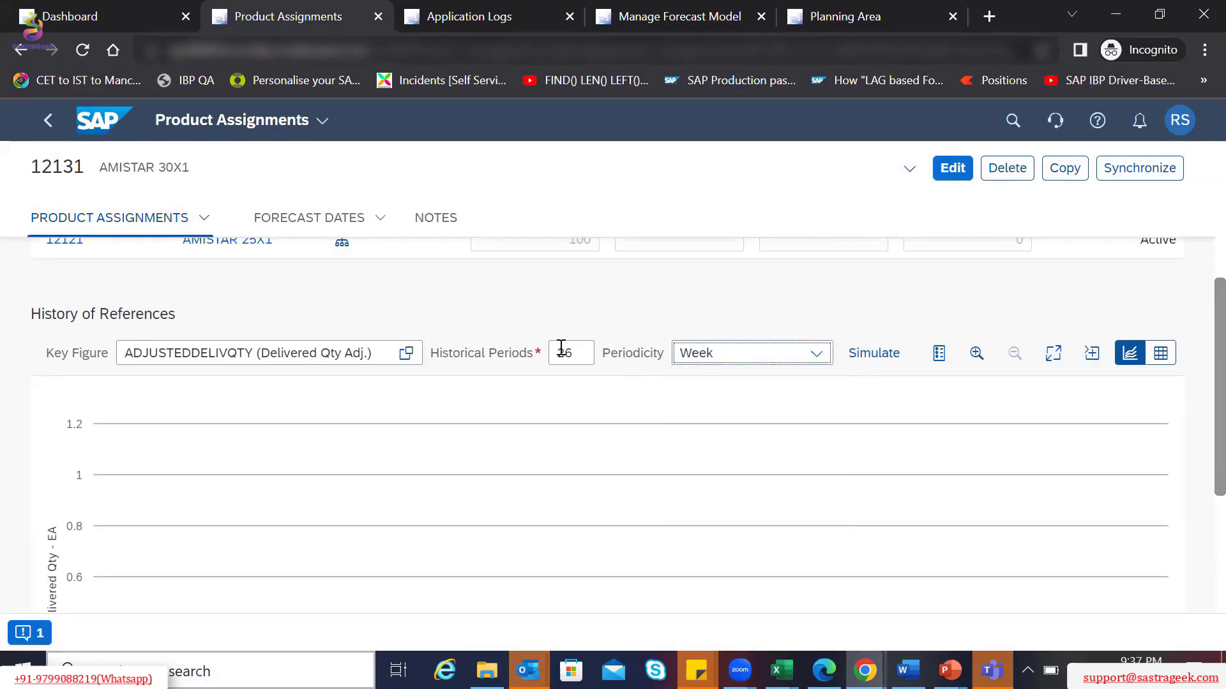